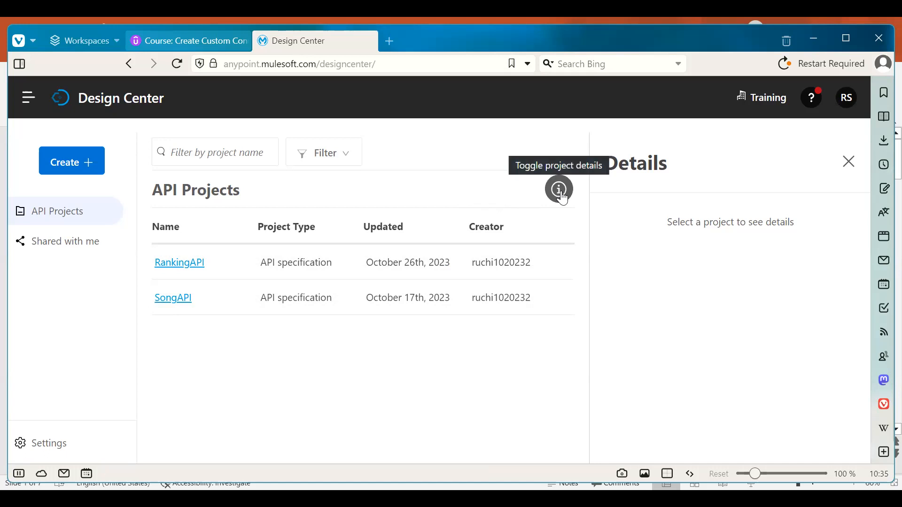
Select the RankingAPI project to show its details and bring up its sharing options
{"action": "left_click", "coordinate": [434, 264]}
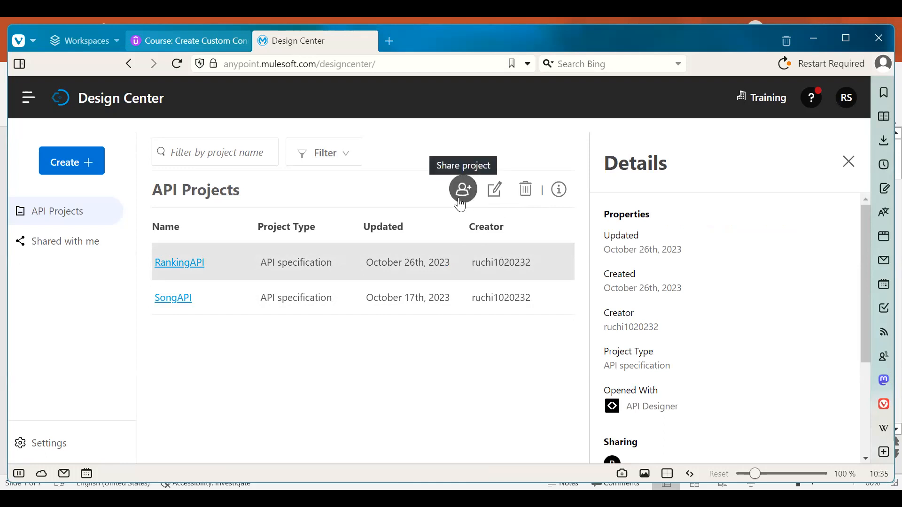
{"action": "left_click", "coordinate": [491, 203]}
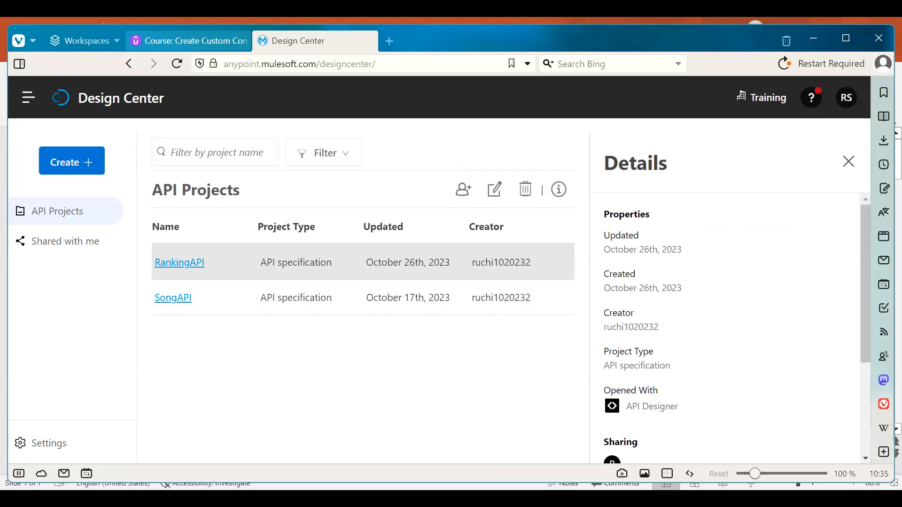
Add the first colleague to RankingAPI's access list with Viewer permission
{"action": "left_click", "coordinate": [459, 192]}
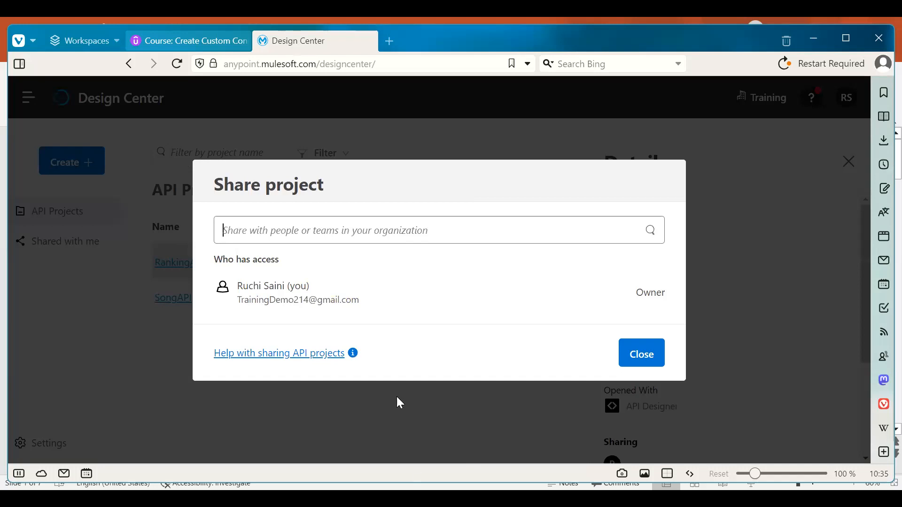
{"action": "type", "text": "Brad"}
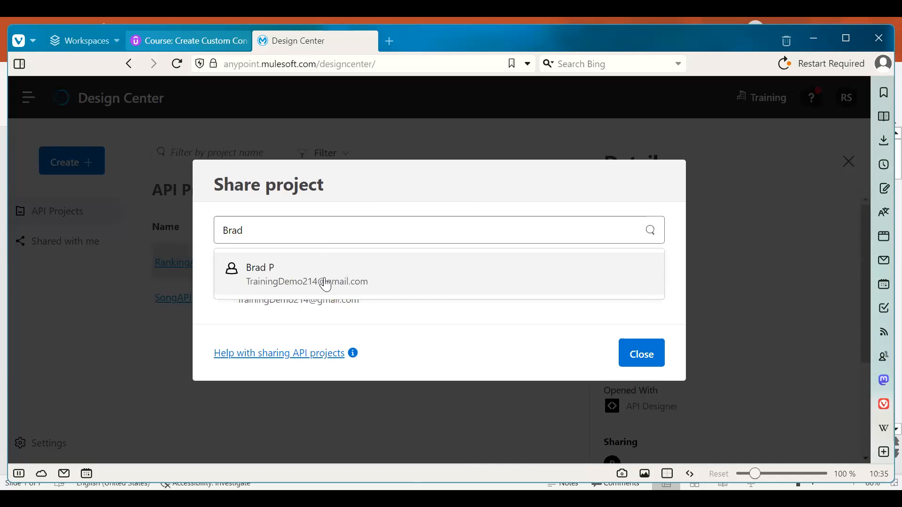
{"action": "left_click", "coordinate": [324, 277]}
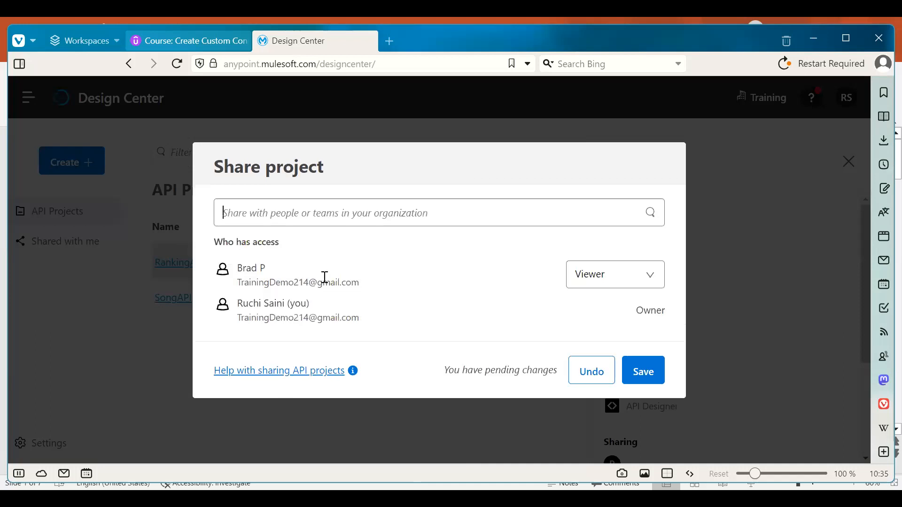
{"action": "left_click", "coordinate": [592, 290]}
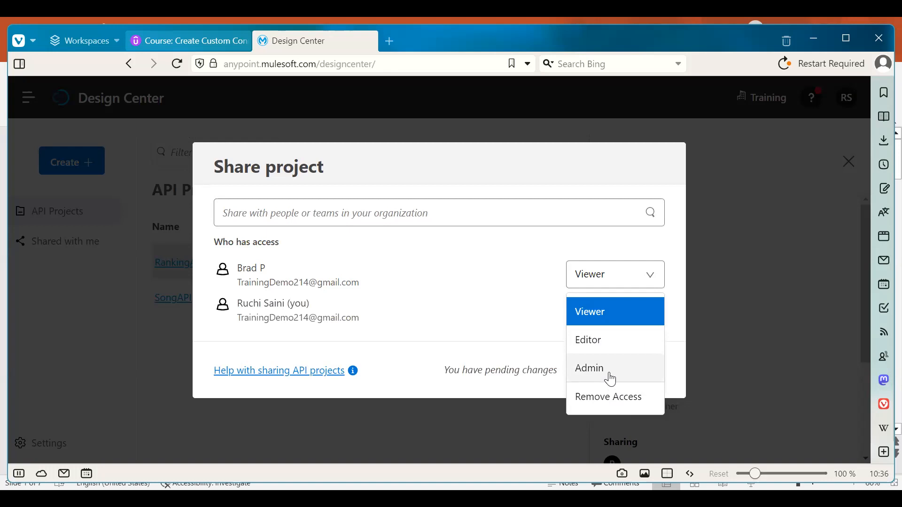
{"action": "left_click", "coordinate": [614, 315]}
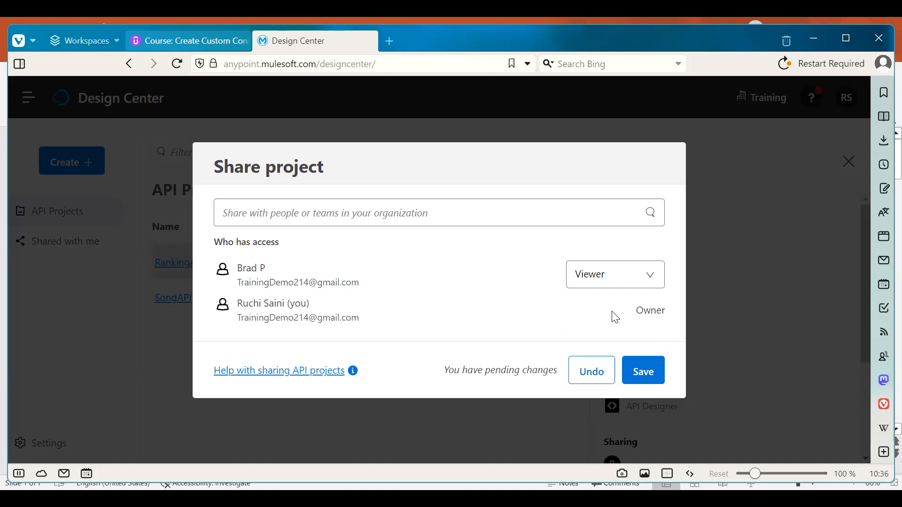
{"action": "left_click", "coordinate": [392, 207]}
Search for and add the second and third colleagues to the share list
{"action": "type", "text": "george"}
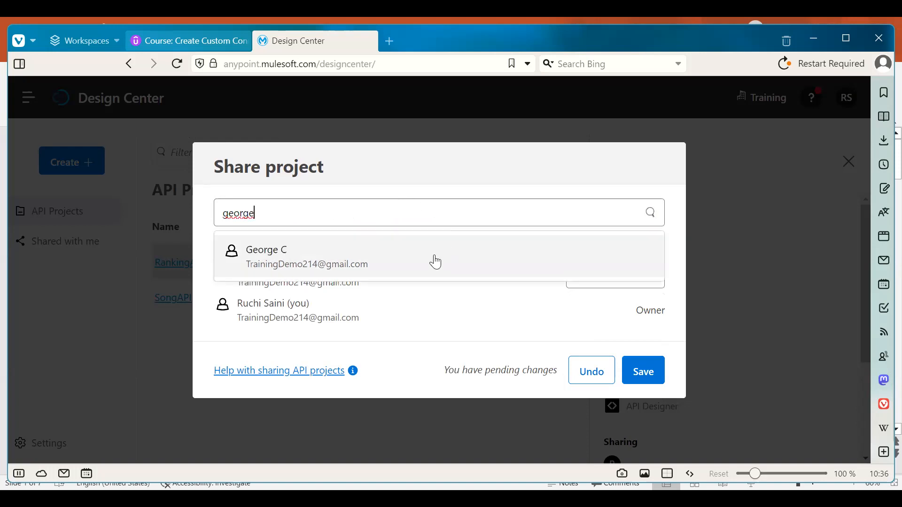
{"action": "left_click", "coordinate": [409, 259]}
{"action": "type", "text": "tom"}
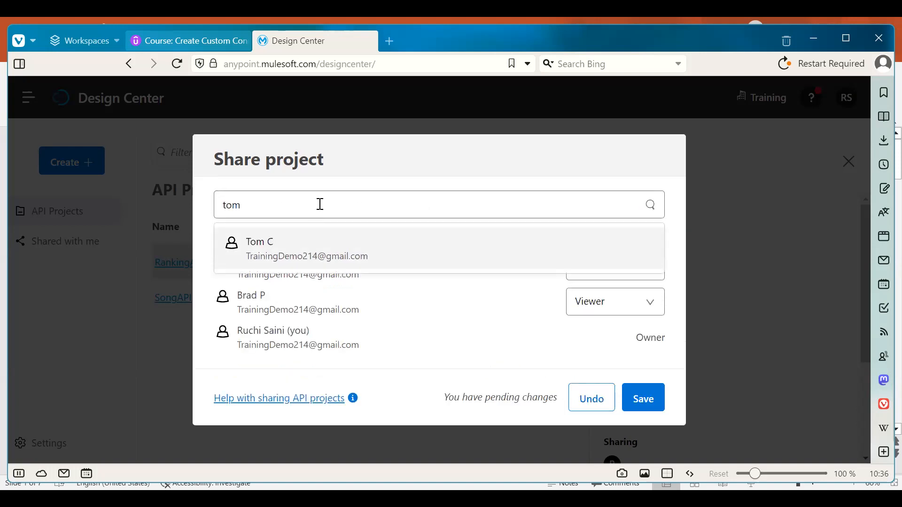
{"action": "left_click", "coordinate": [309, 256]}
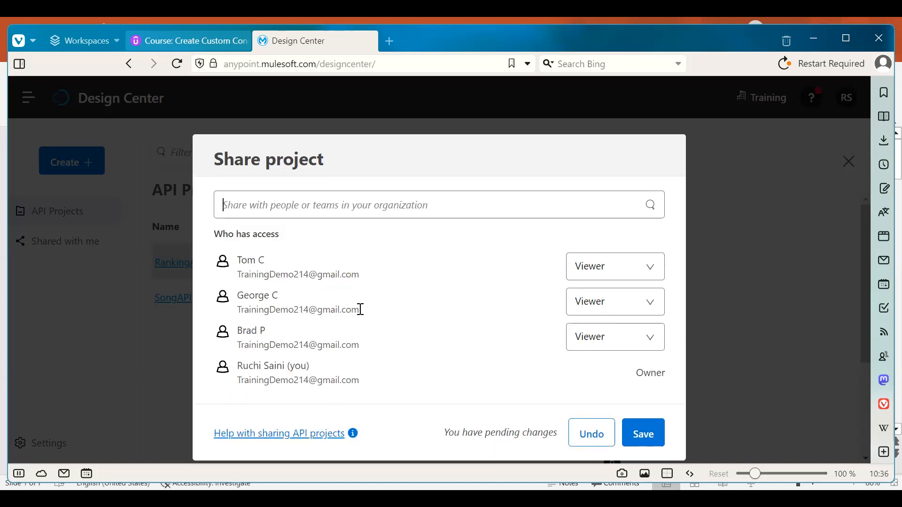
Make the second user Editor and the third Admin, then save the sharing settings
{"action": "left_click", "coordinate": [580, 307]}
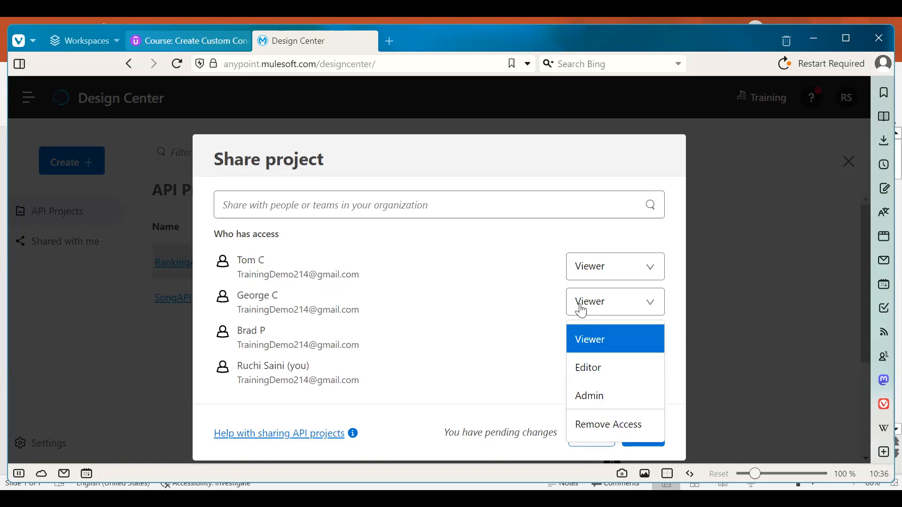
{"action": "left_click", "coordinate": [591, 368]}
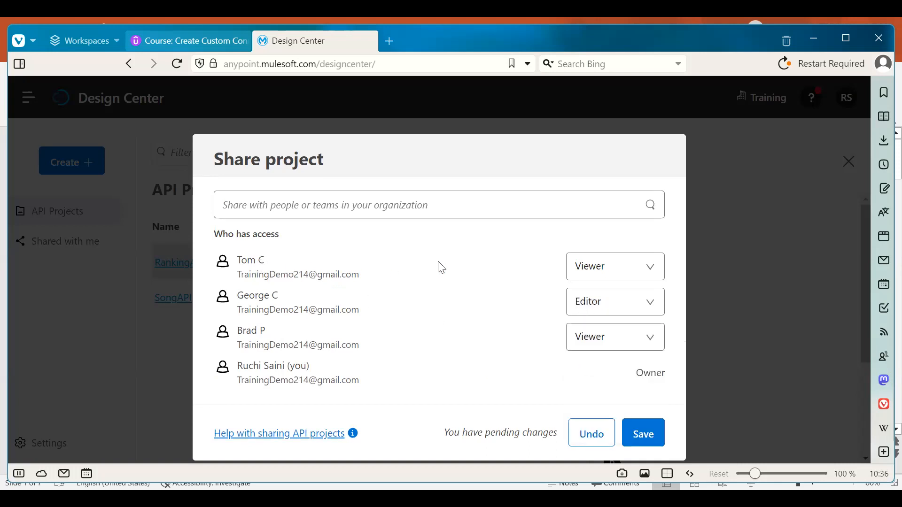
{"action": "left_click", "coordinate": [593, 267]}
{"action": "left_click", "coordinate": [594, 362]}
{"action": "left_click", "coordinate": [645, 437]}
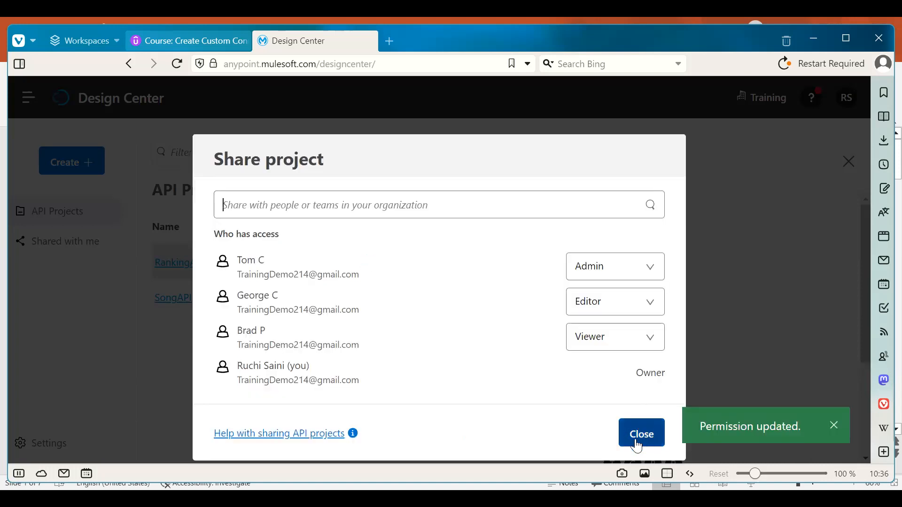
{"action": "left_click", "coordinate": [644, 436]}
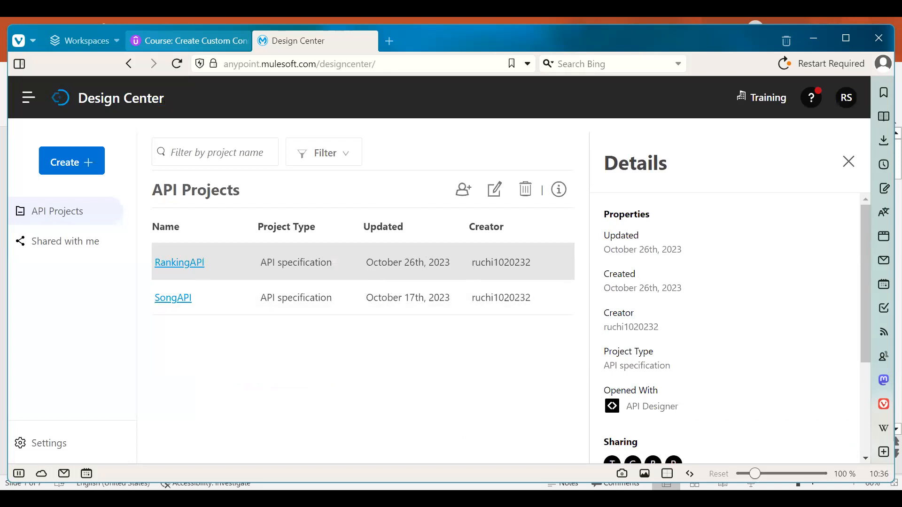
Check that SongAPI is shared with no one else, then sign out
{"action": "left_click", "coordinate": [425, 301]}
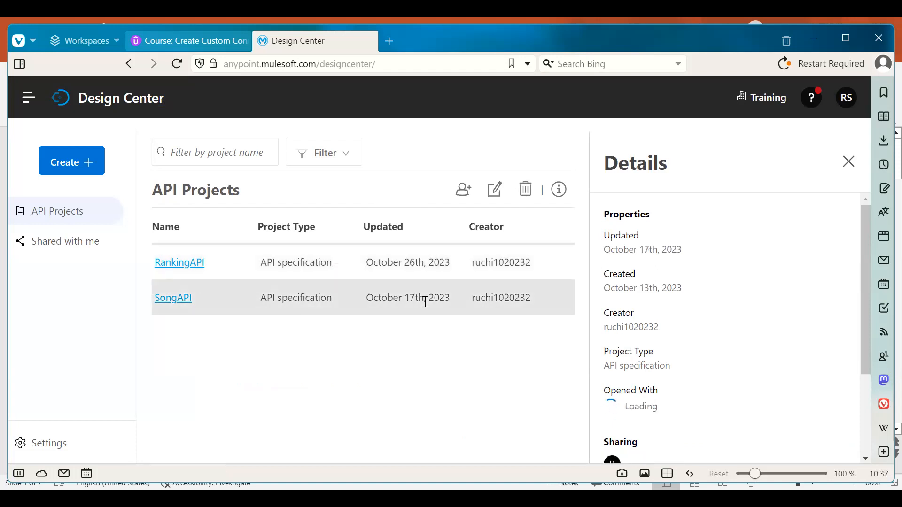
{"action": "left_click", "coordinate": [464, 190]}
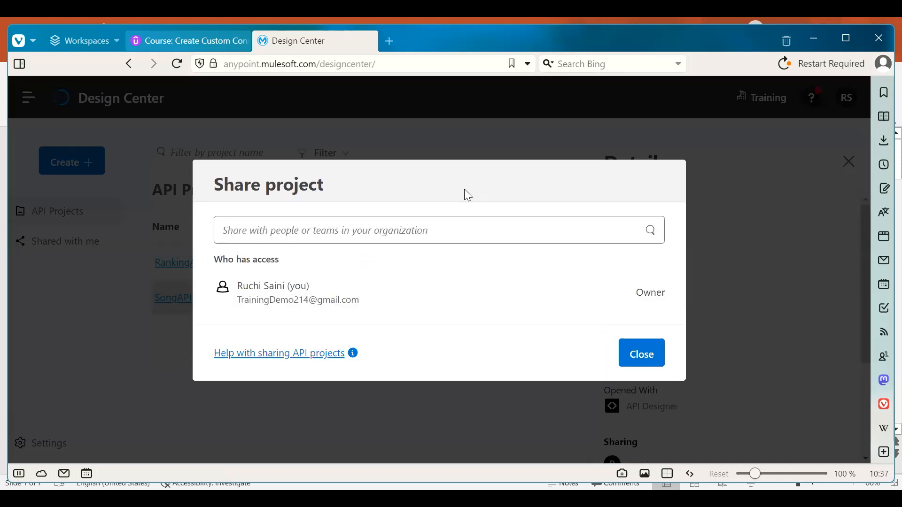
{"action": "left_click", "coordinate": [649, 353]}
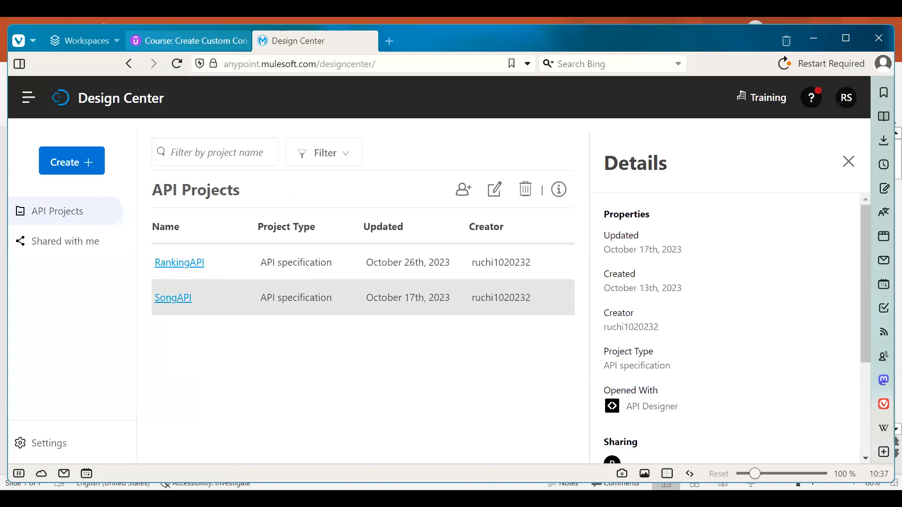
{"action": "left_click", "coordinate": [846, 97]}
{"action": "left_click", "coordinate": [765, 285]}
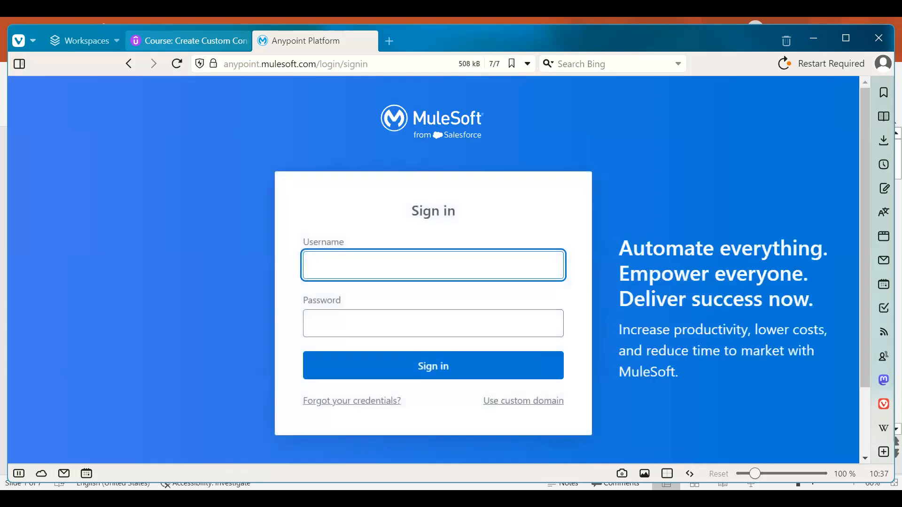
Sign in with the Viewer user's username and password and go to Design Center
{"action": "left_click", "coordinate": [396, 269]}
{"action": "type", "text": "brad1020232"}
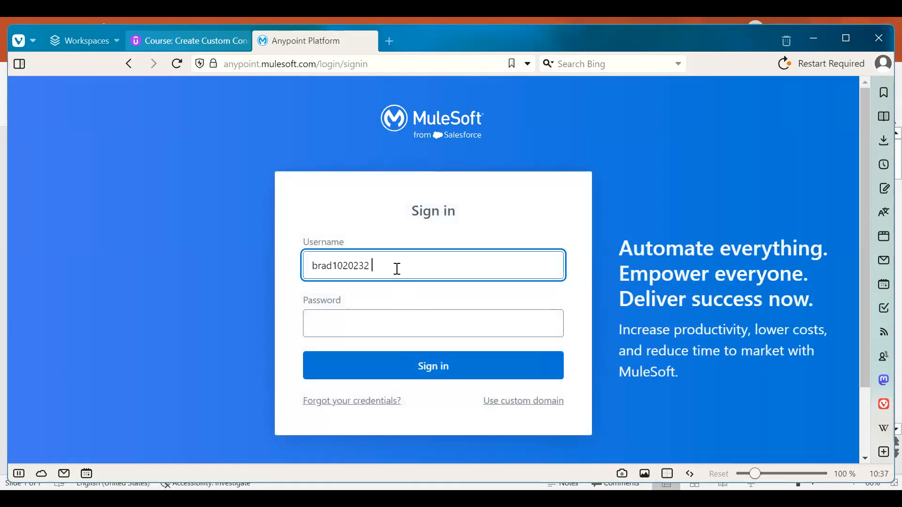
{"action": "left_click", "coordinate": [398, 314]}
{"action": "type", "text": "••••"}
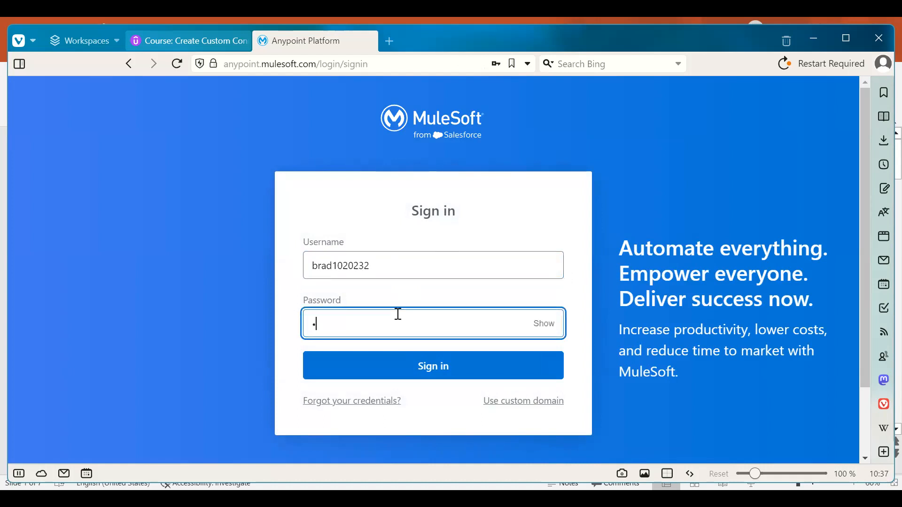
{"action": "type", "text": "•••••"}
{"action": "left_click", "coordinate": [429, 366]}
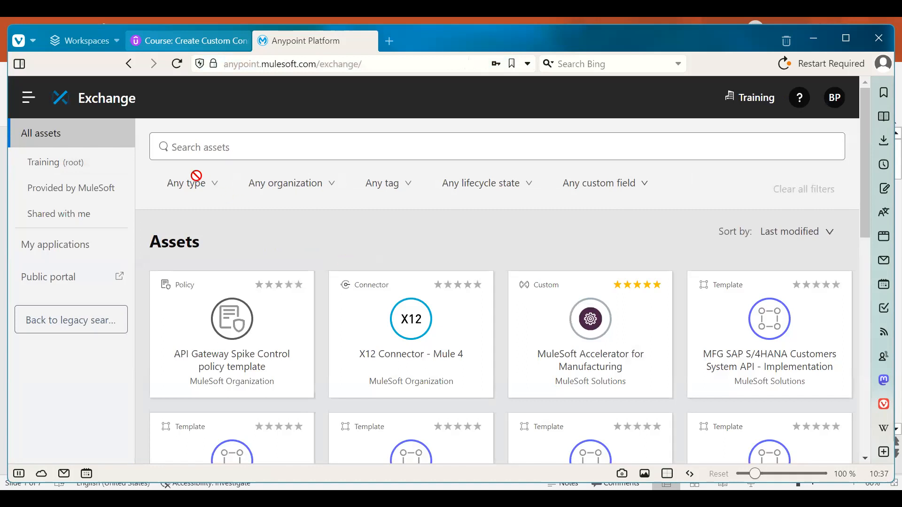
{"action": "left_click", "coordinate": [37, 97]}
{"action": "left_click", "coordinate": [71, 144]}
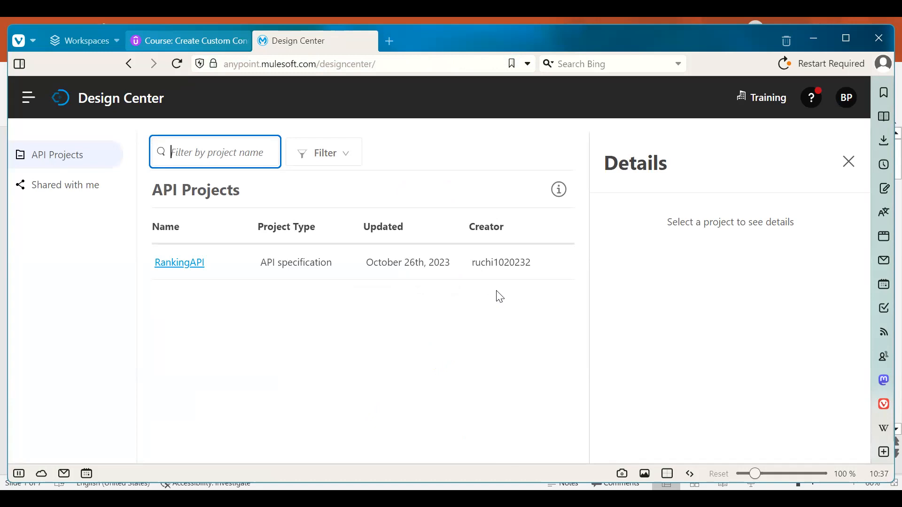
Open RankingAPI in API designer, confirm the Read only notice, and sign out
{"action": "left_click", "coordinate": [445, 256]}
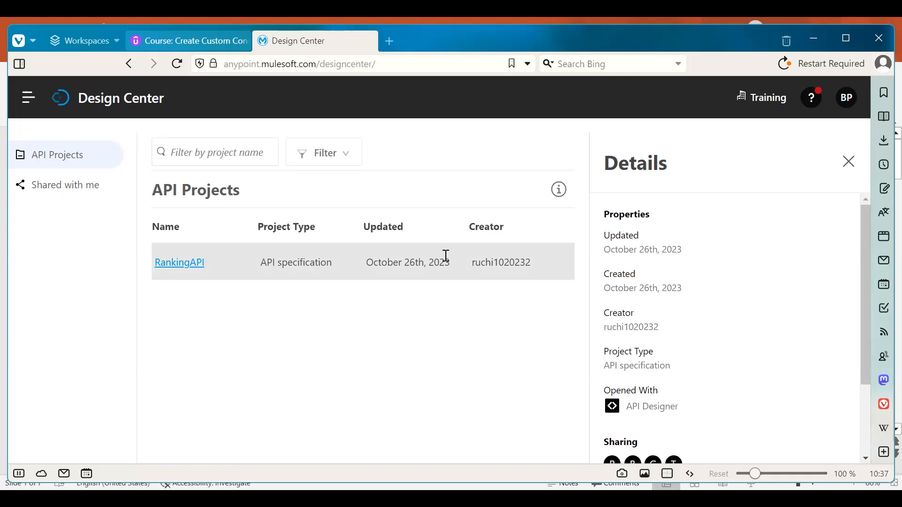
{"action": "left_click", "coordinate": [188, 273]}
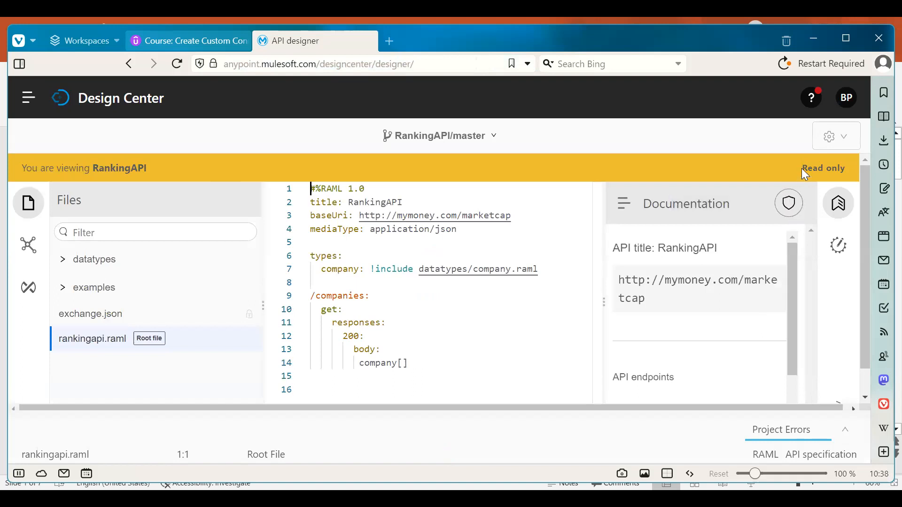
{"action": "left_click_drag", "start_coordinate": [802, 169], "coordinate": [845, 172]}
{"action": "left_click", "coordinate": [846, 172]}
{"action": "left_click", "coordinate": [559, 310]}
{"action": "left_click", "coordinate": [845, 97]}
{"action": "left_click", "coordinate": [755, 289]}
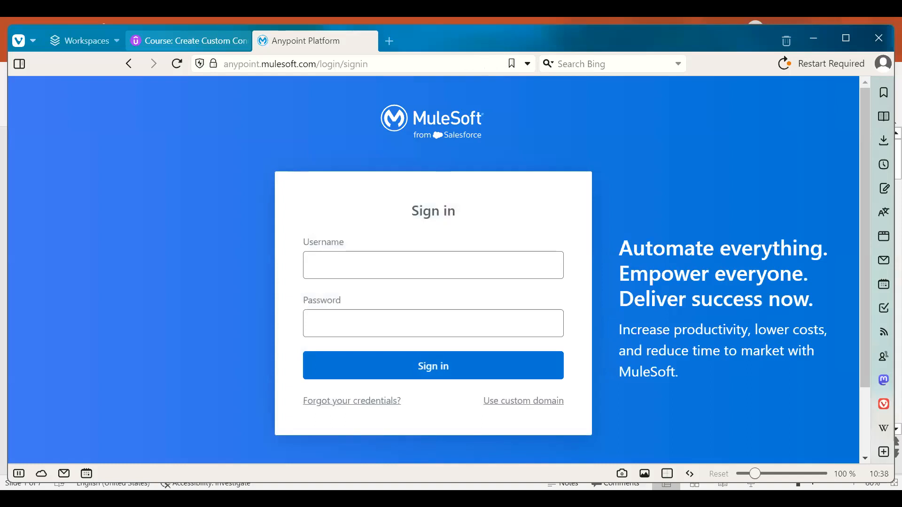
Sign in with the Editor user's username and password and go to Design Center
{"action": "left_click", "coordinate": [400, 266]}
{"action": "type", "text": "george1020232"}
{"action": "left_click", "coordinate": [368, 329]}
{"action": "type", "text": "•••••"}
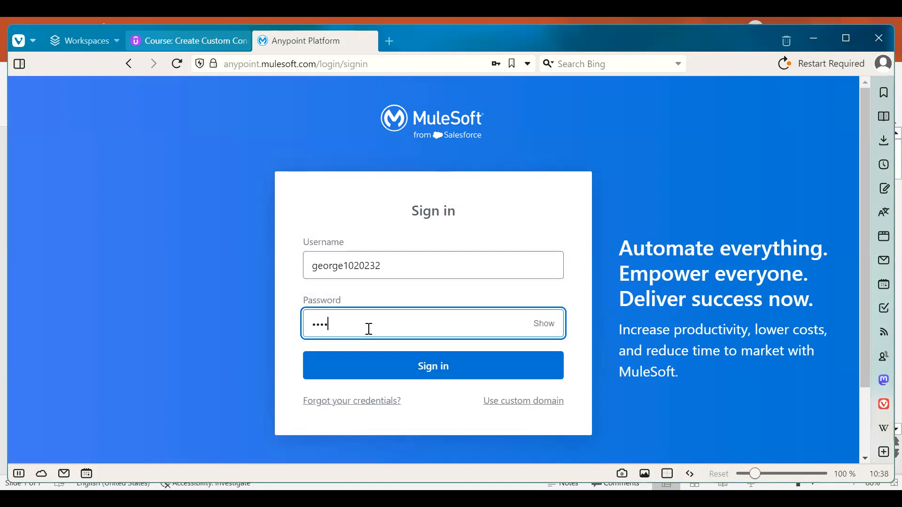
{"action": "type", "text": "••••"}
{"action": "key", "text": "Return"}
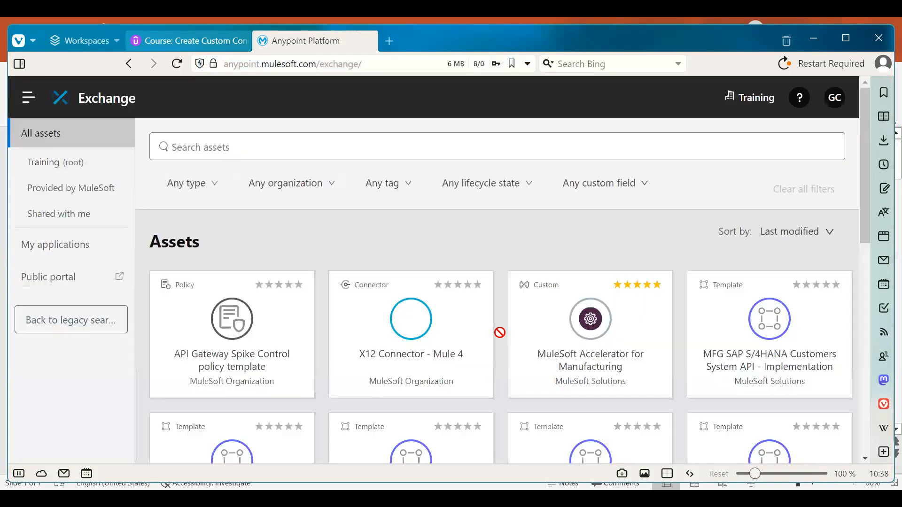
{"action": "left_click", "coordinate": [29, 99]}
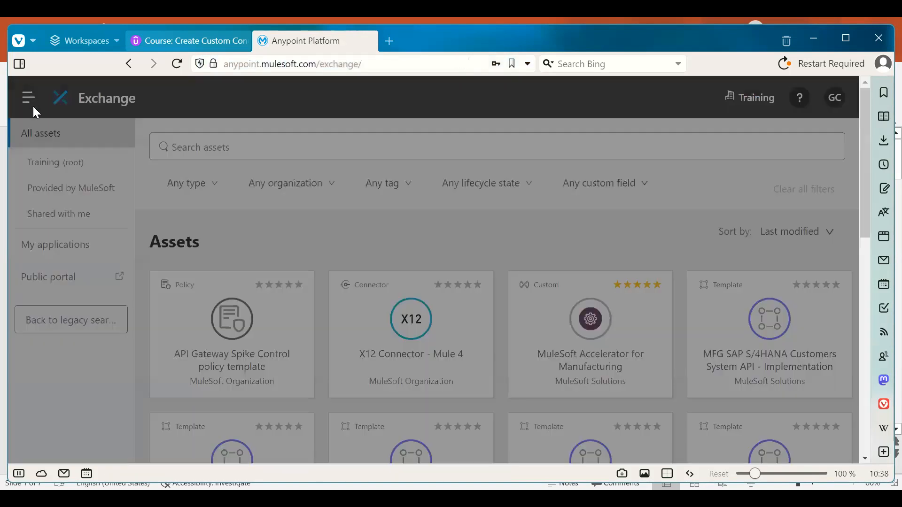
{"action": "mouse_move", "coordinate": [79, 146]}
{"action": "left_click", "coordinate": [107, 142]}
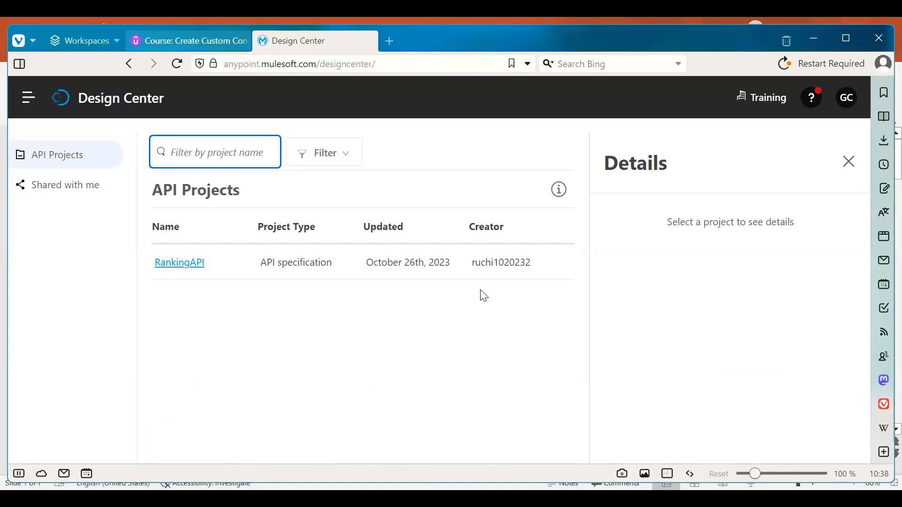
Select RankingAPI and open rankingapi.raml in API designer
{"action": "double_click", "coordinate": [433, 261]}
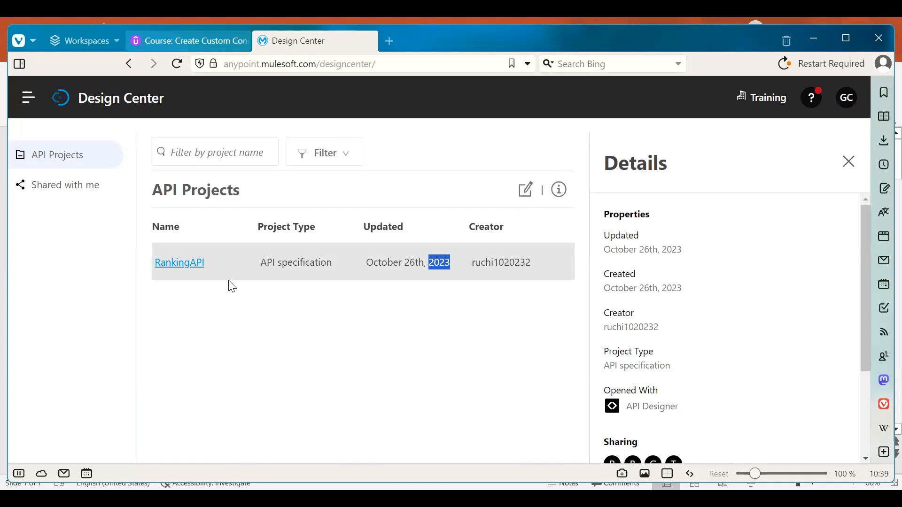
{"action": "left_click", "coordinate": [187, 266]}
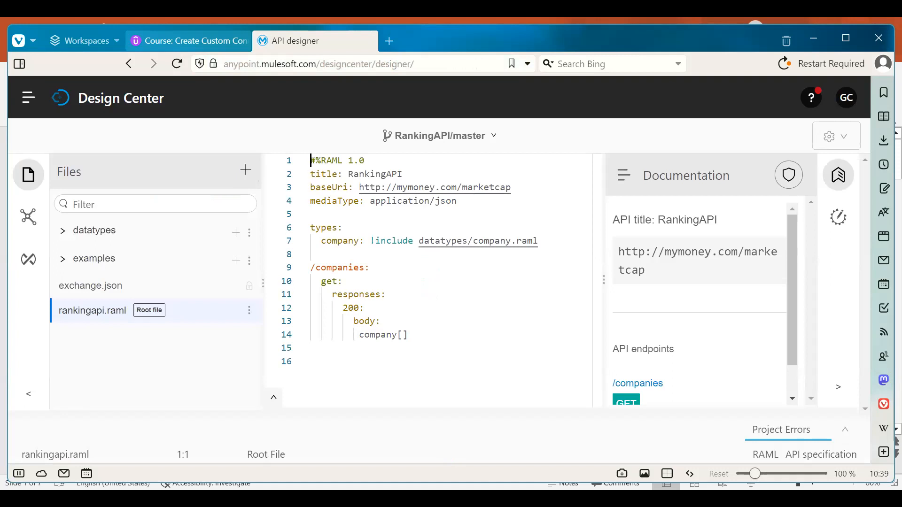
Change mediaType on line 4 from json to application/xml, save, and sign out
{"action": "left_click", "coordinate": [468, 202]}
{"action": "key", "text": "BackSpace"}
{"action": "key", "text": "BackSpace"}
{"action": "key", "text": "BackSpace"}
{"action": "key", "text": "BackSpace"}
{"action": "type", "text": "xml"}
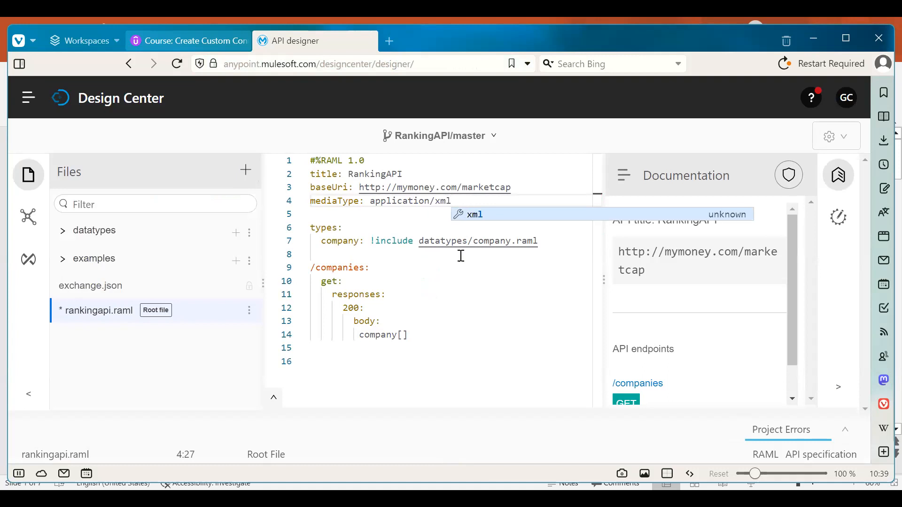
{"action": "left_click", "coordinate": [444, 267]}
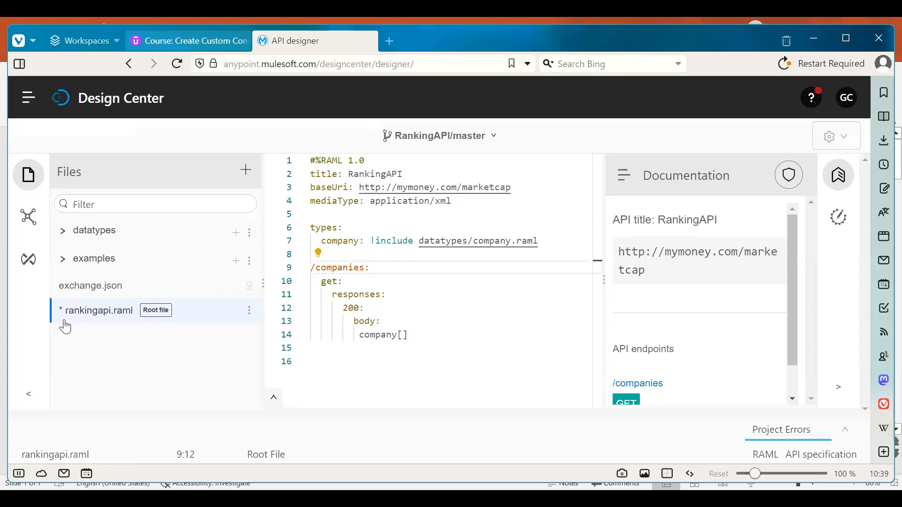
{"action": "left_click", "coordinate": [91, 319]}
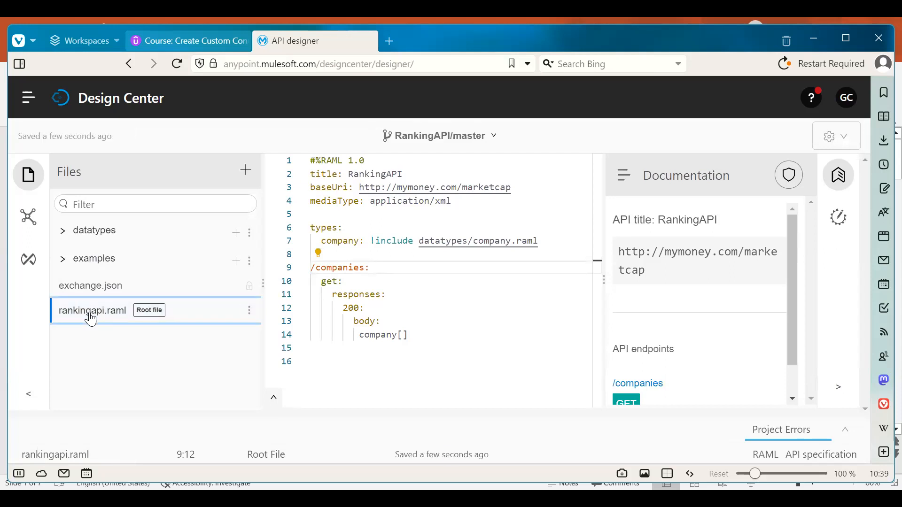
{"action": "left_click", "coordinate": [848, 98]}
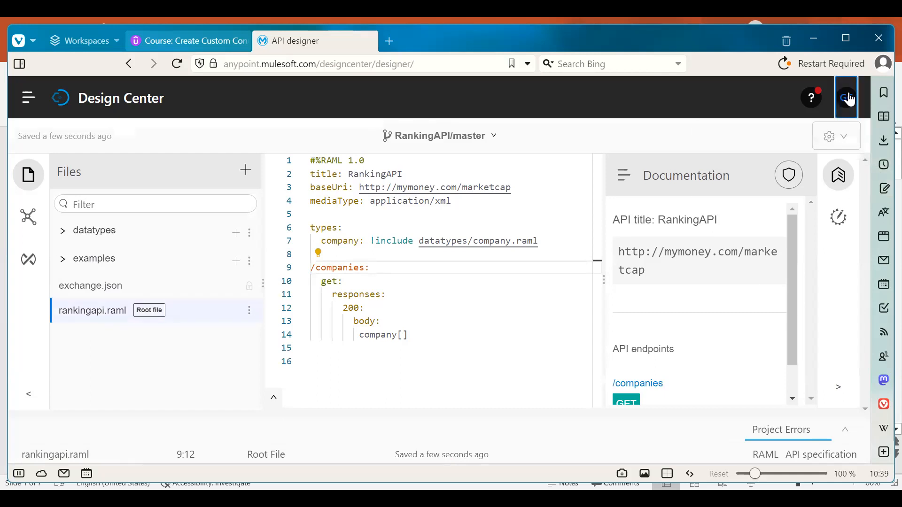
{"action": "left_click", "coordinate": [754, 289]}
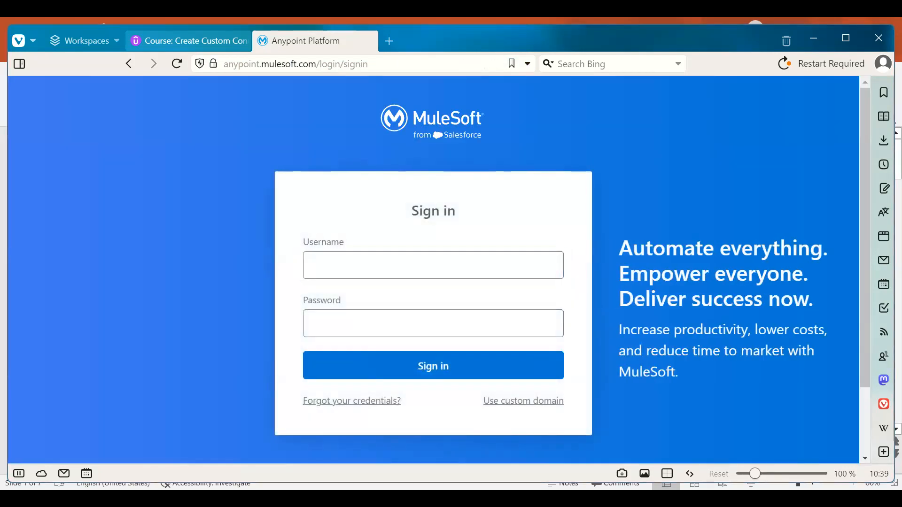
Sign in with the Admin user's username and password and go to Design Center
{"action": "left_click", "coordinate": [394, 264]}
{"action": "type", "text": "tom1020232"}
{"action": "left_click", "coordinate": [347, 328]}
{"action": "type", "text": "*********"}
{"action": "left_click", "coordinate": [437, 365]}
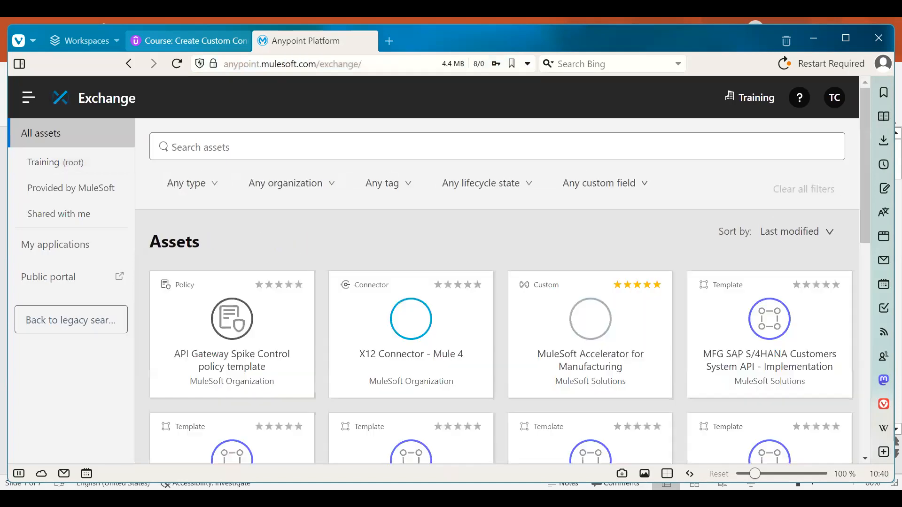
{"action": "left_click", "coordinate": [27, 101]}
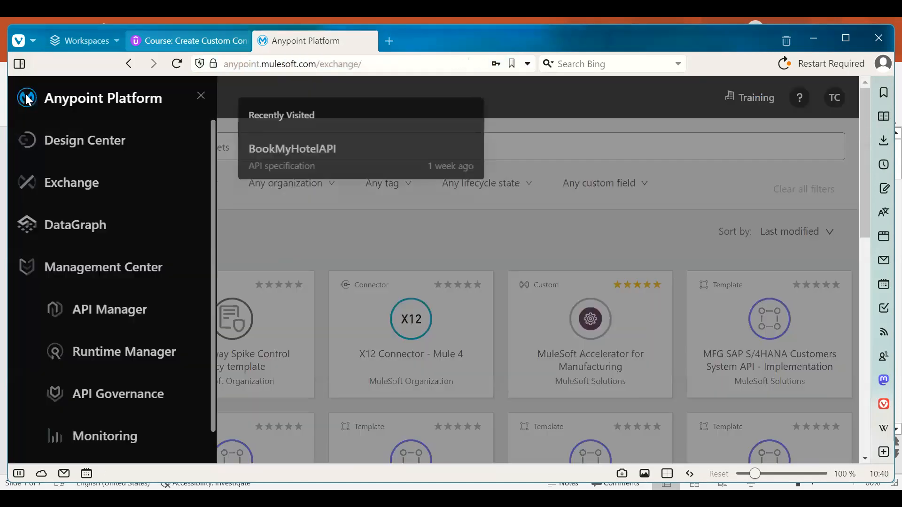
{"action": "left_click", "coordinate": [75, 140]}
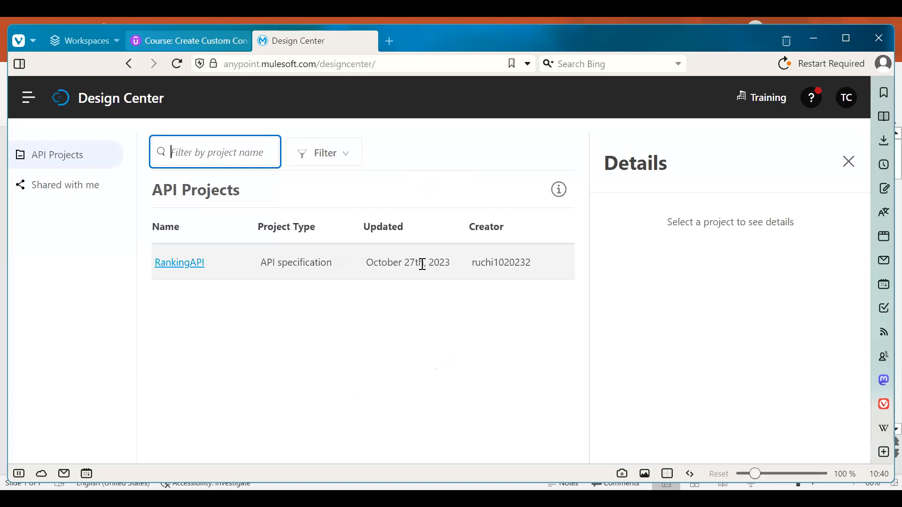
Open RankingAPI's rankingapi.raml in API designer and check line 4 reads mediaType application/xml
{"action": "left_click", "coordinate": [422, 265]}
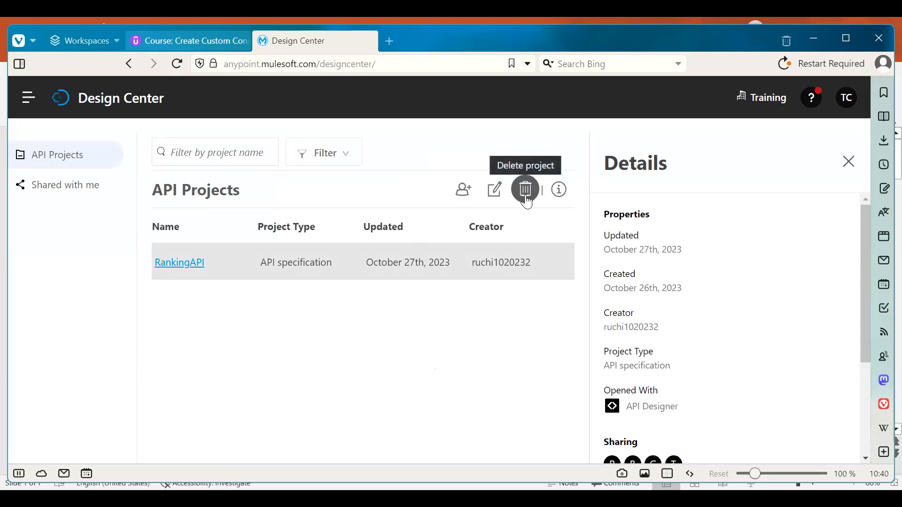
{"action": "left_click", "coordinate": [197, 267]}
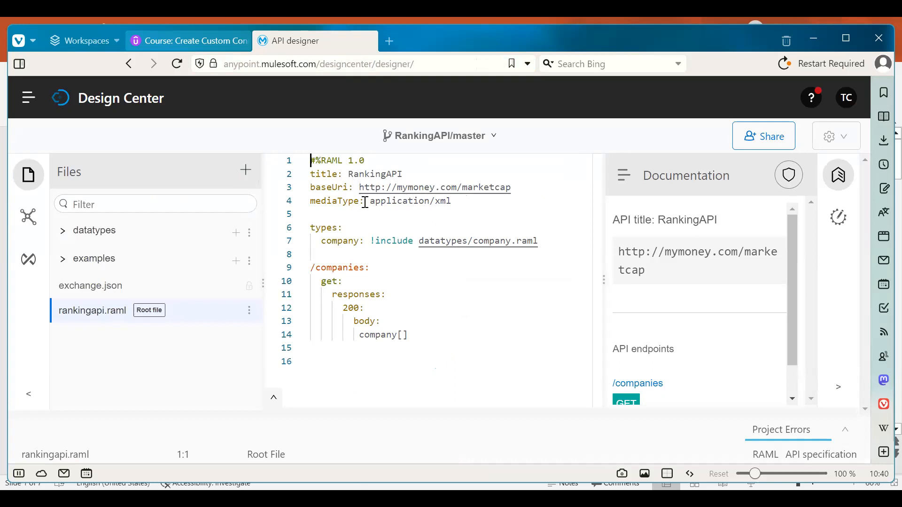
{"action": "left_click_drag", "start_coordinate": [371, 202], "coordinate": [473, 201]}
{"action": "left_click", "coordinate": [473, 201]}
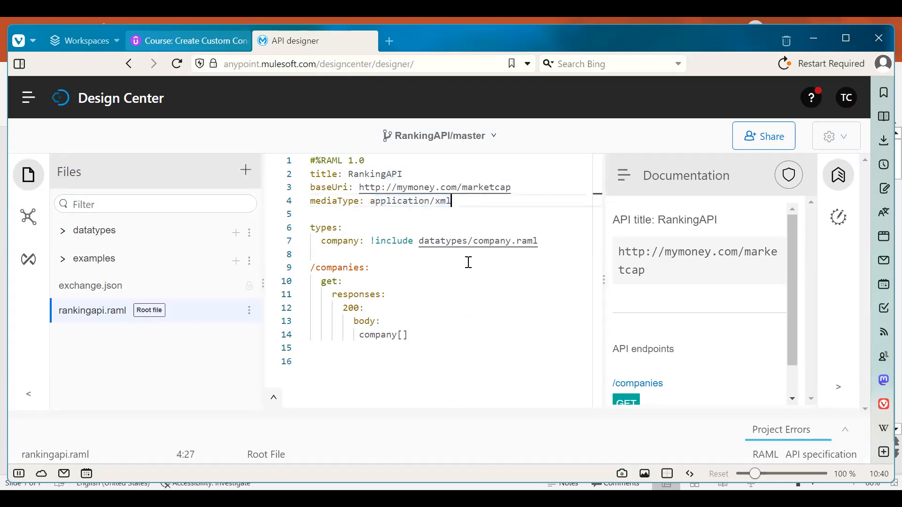